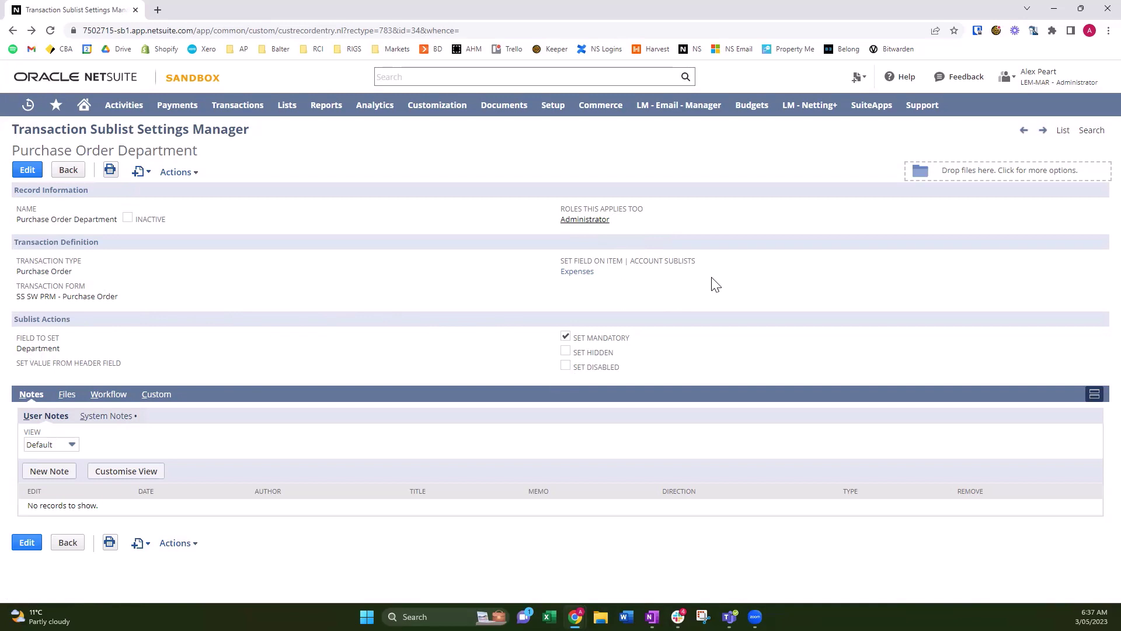
Rename the settings record to 'Purchase Order Department Mandatory'.
{"action": "left_click", "coordinate": [30, 173]}
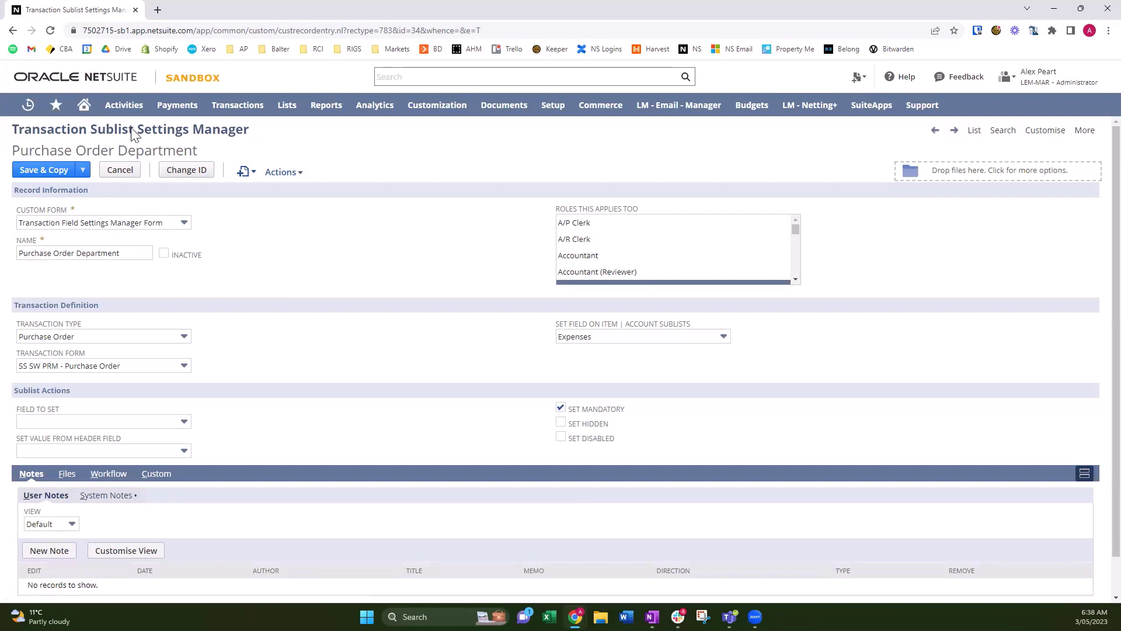
{"action": "left_click", "coordinate": [457, 241]}
{"action": "left_click_drag", "start_coordinate": [123, 253], "coordinate": [18, 253]}
{"action": "left_click", "coordinate": [142, 255]}
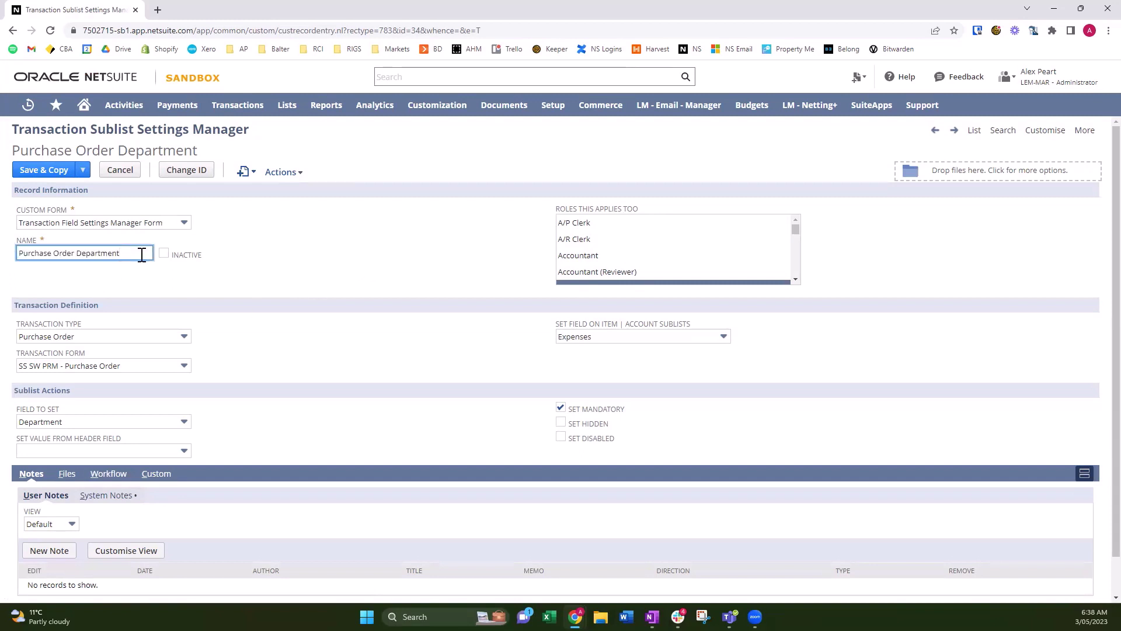
{"action": "type", "text": "Mandatory"}
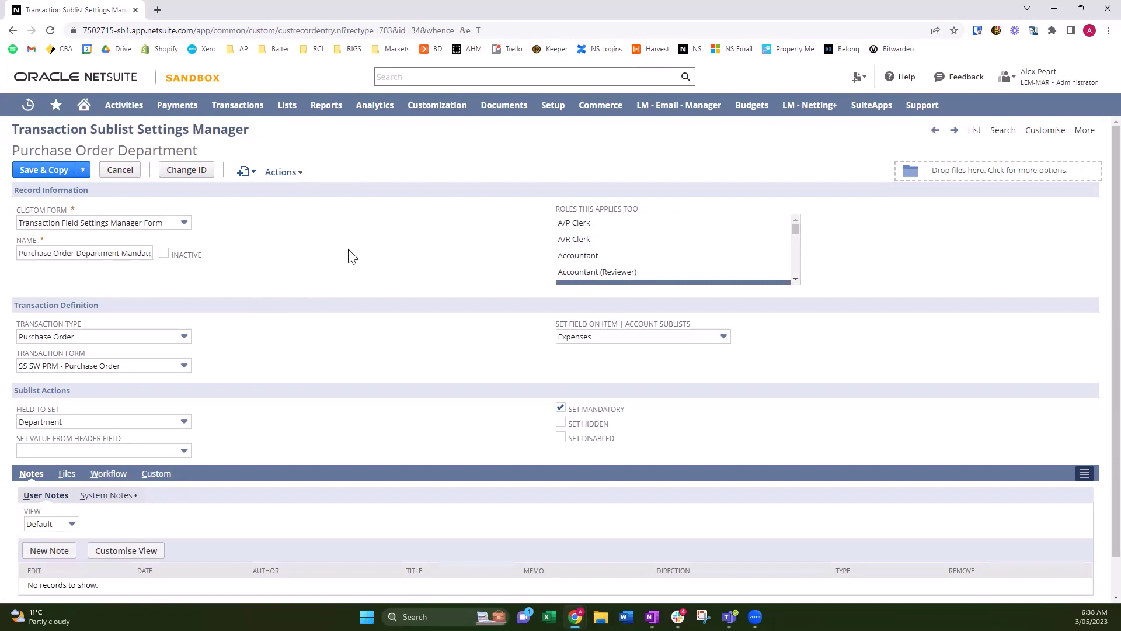
{"action": "left_click", "coordinate": [352, 256]}
Keep Expenses as the target sublist and apply the record to every listed role.
{"action": "left_click", "coordinate": [688, 338]}
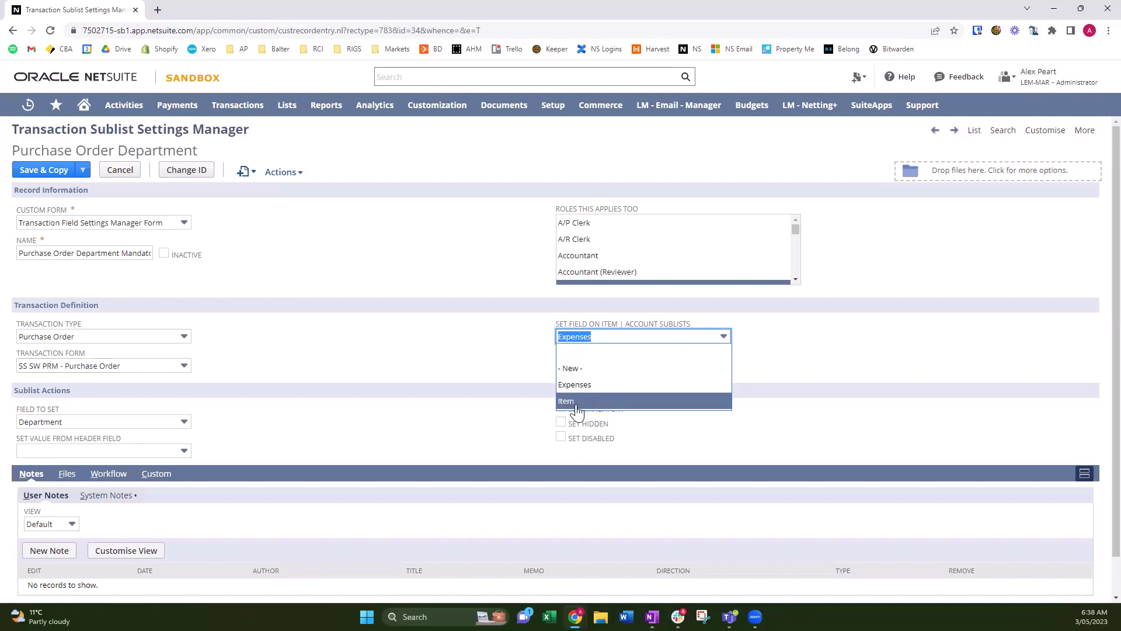
{"action": "left_click", "coordinate": [591, 388]}
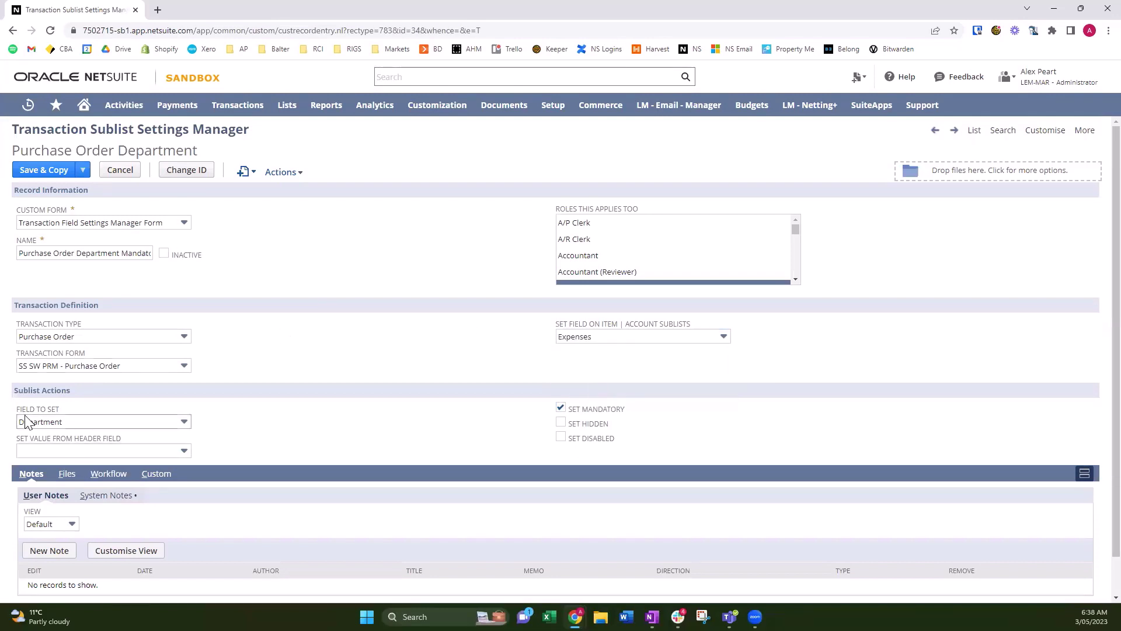
{"action": "scroll", "coordinate": [609, 245], "scroll_direction": "down", "scroll_amount": 2}
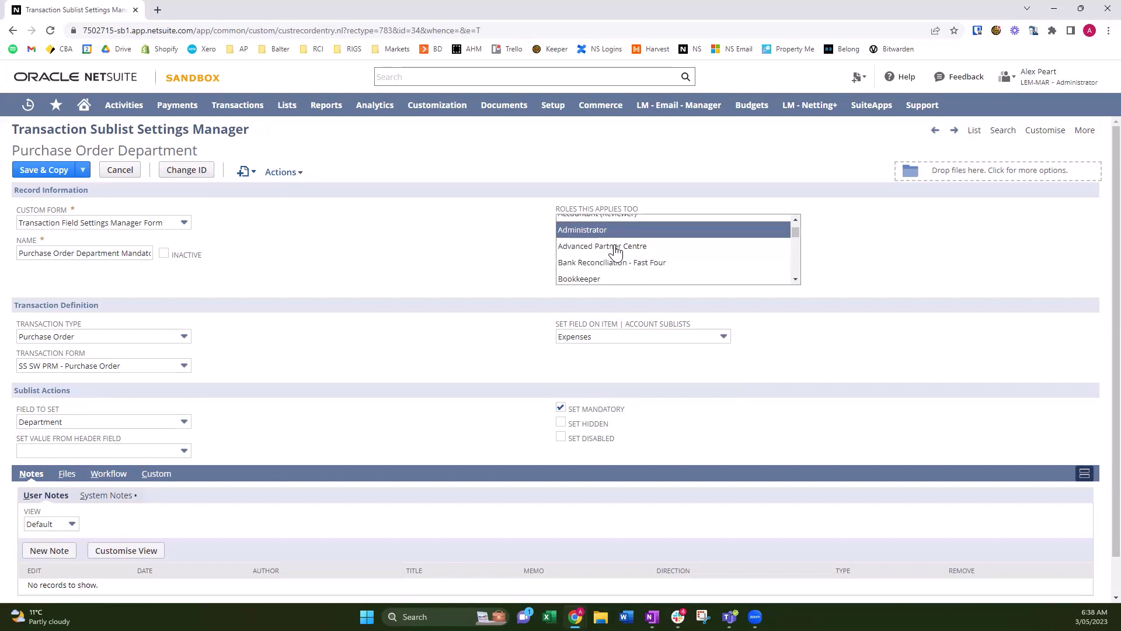
{"action": "scroll", "coordinate": [610, 274], "scroll_direction": "up", "scroll_amount": 2}
{"action": "scroll", "coordinate": [610, 245], "scroll_direction": "down", "scroll_amount": 2}
{"action": "scroll", "coordinate": [603, 250], "scroll_direction": "up", "scroll_amount": 3}
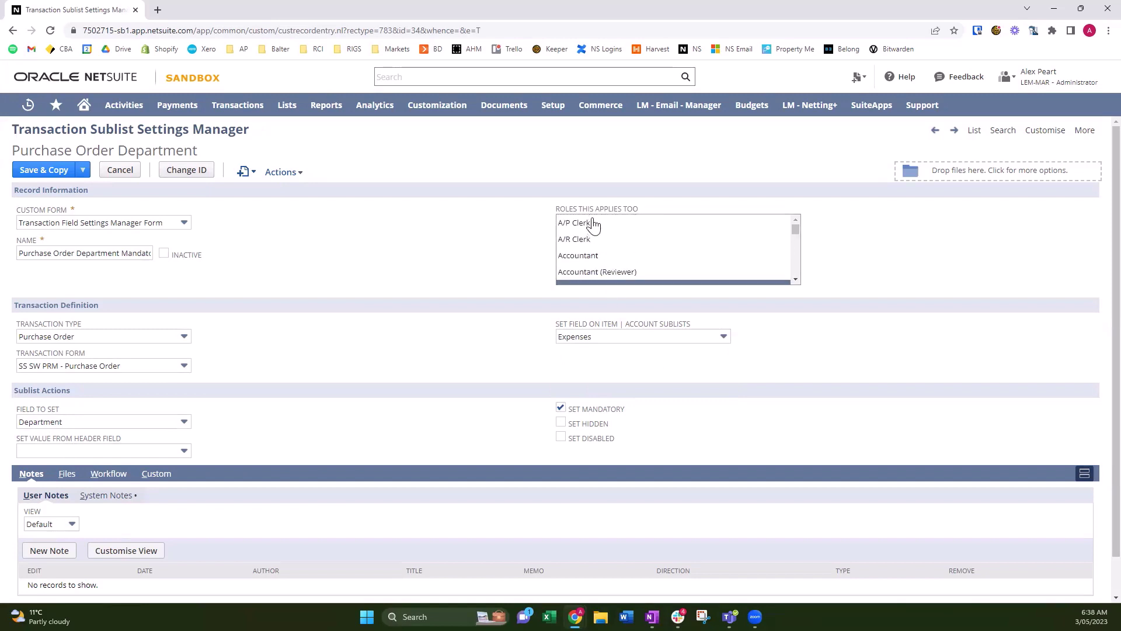
{"action": "left_click_drag", "start_coordinate": [795, 228], "coordinate": [801, 364]}
{"action": "left_click", "coordinate": [665, 279], "text": "shift"}
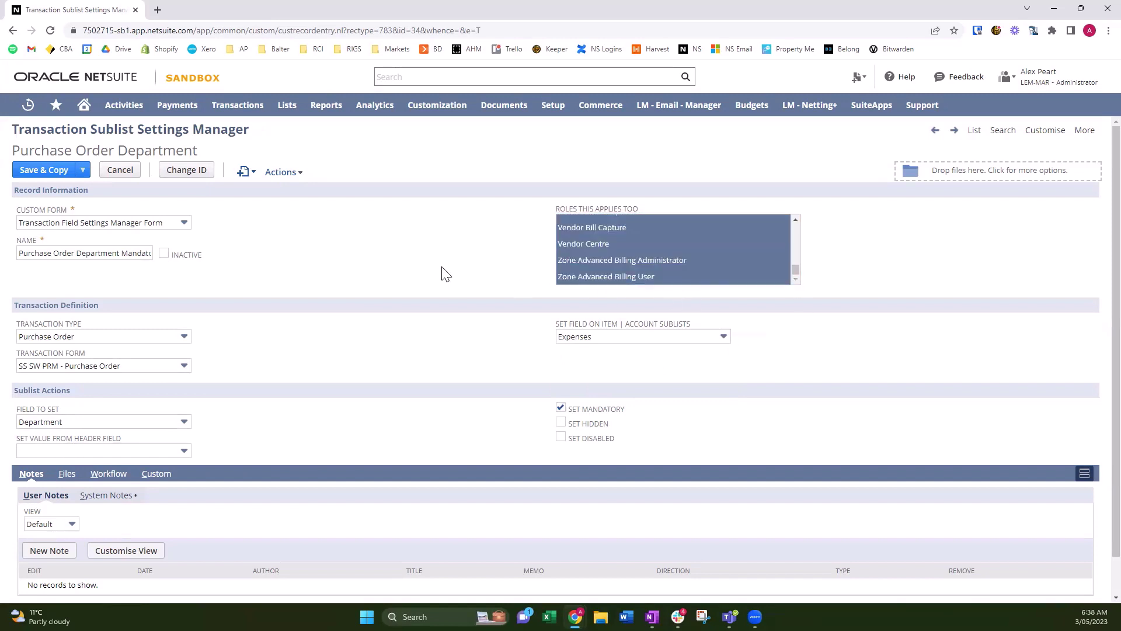
Save the all-roles settings record and start a new Purchase Order.
{"action": "mouse_move", "coordinate": [83, 170]}
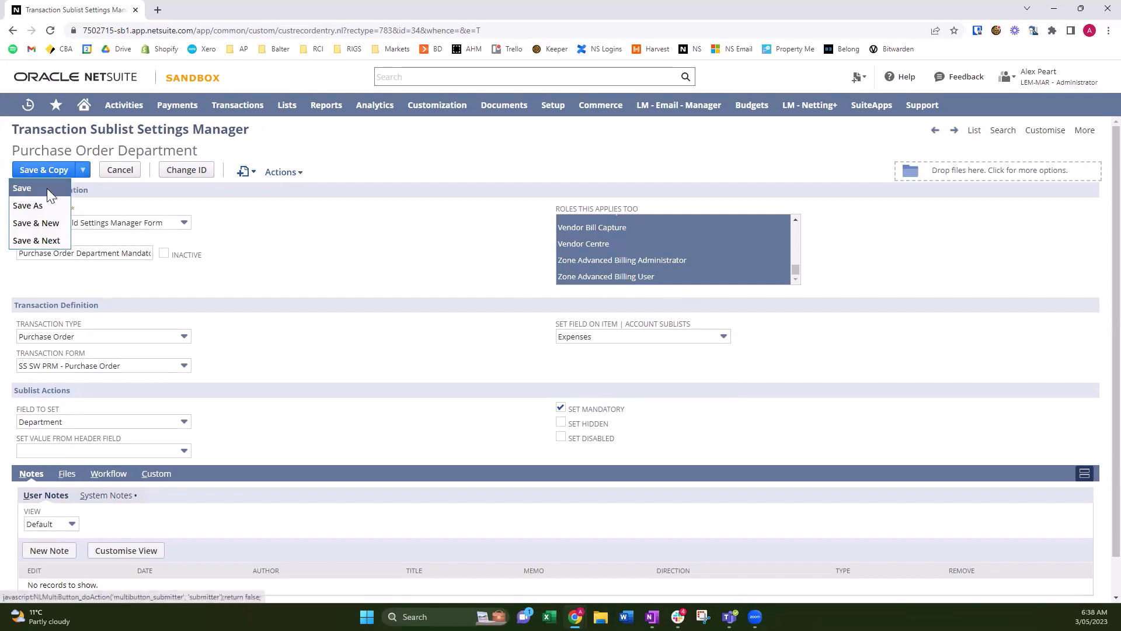
{"action": "left_click", "coordinate": [47, 188]}
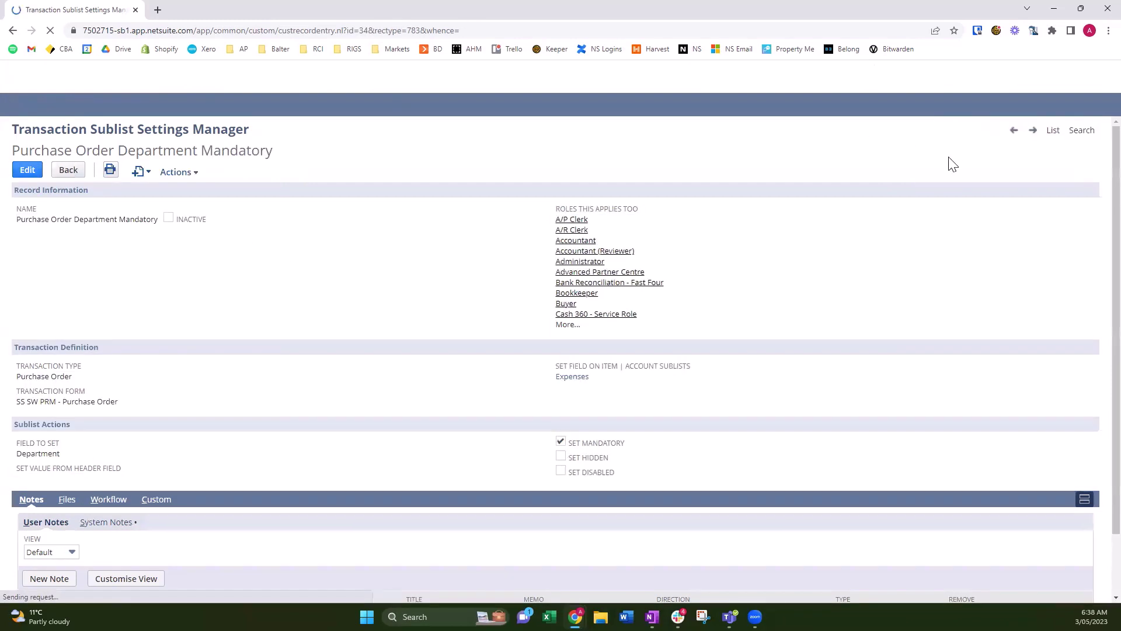
{"action": "mouse_move", "coordinate": [859, 77]}
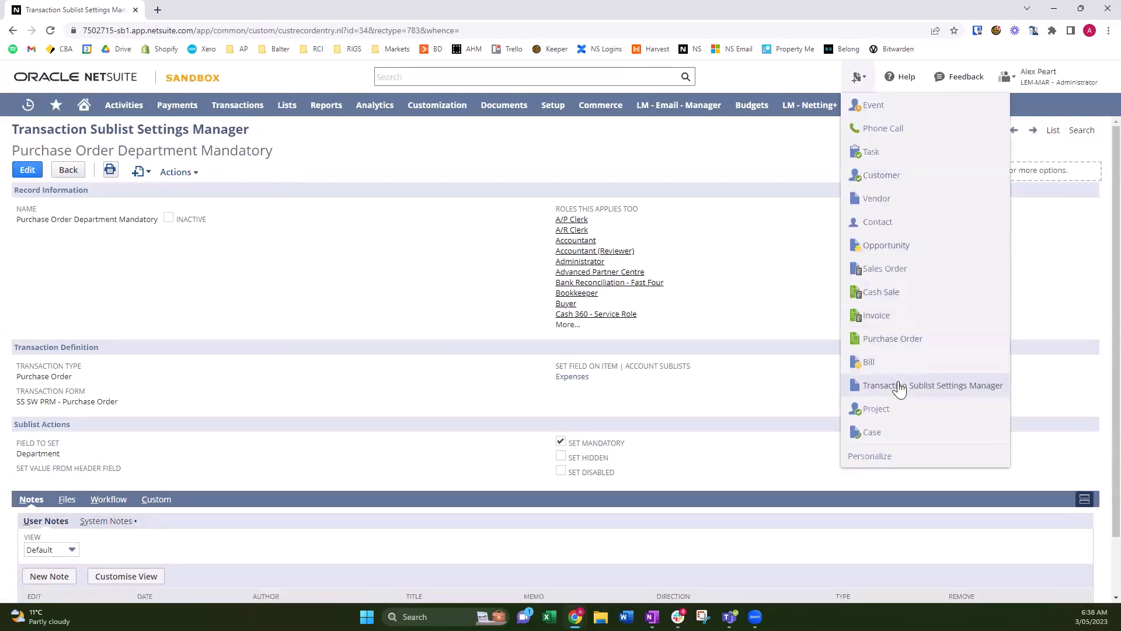
{"action": "left_click", "coordinate": [896, 334]}
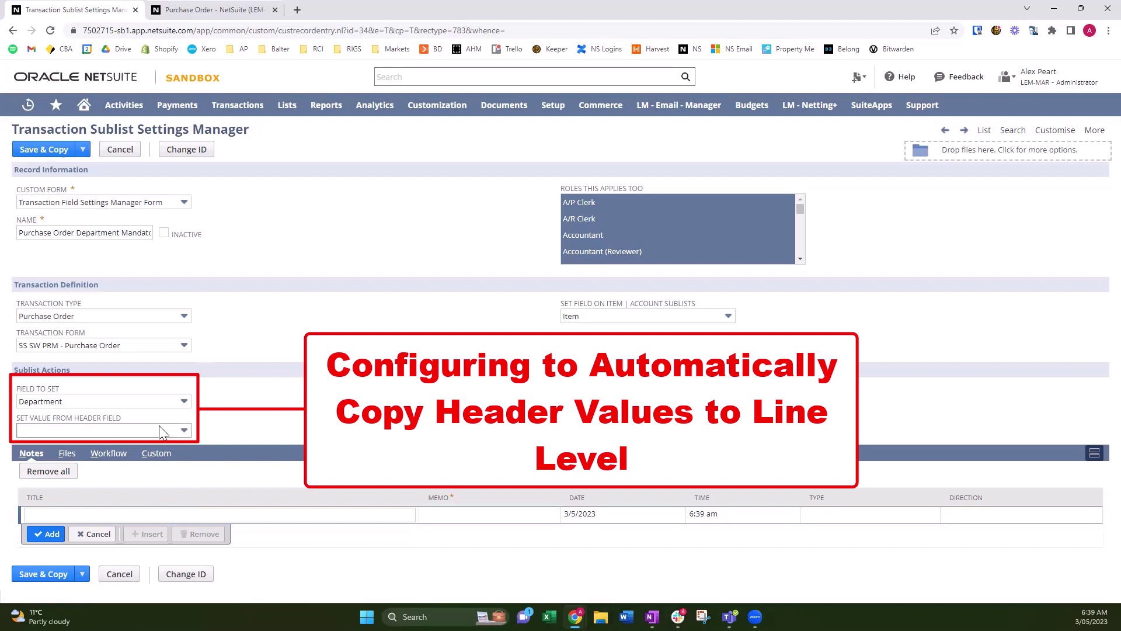
Set Department as the header source field and save the Items copy of the record.
{"action": "left_click", "coordinate": [130, 431]}
{"action": "type", "text": "Department"}
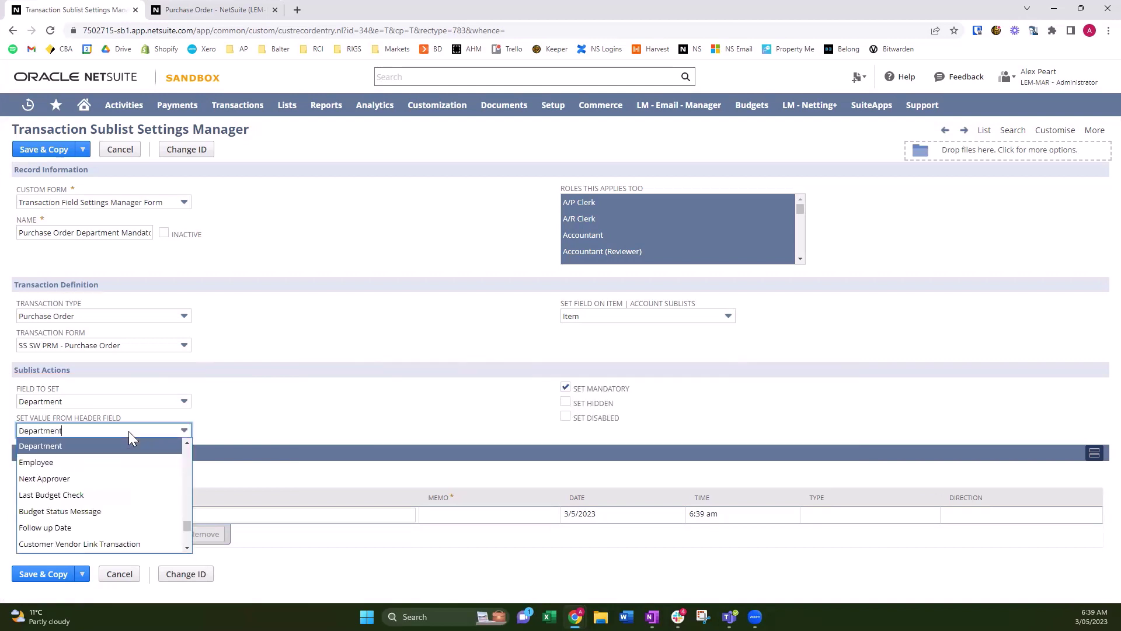
{"action": "left_click", "coordinate": [46, 446]}
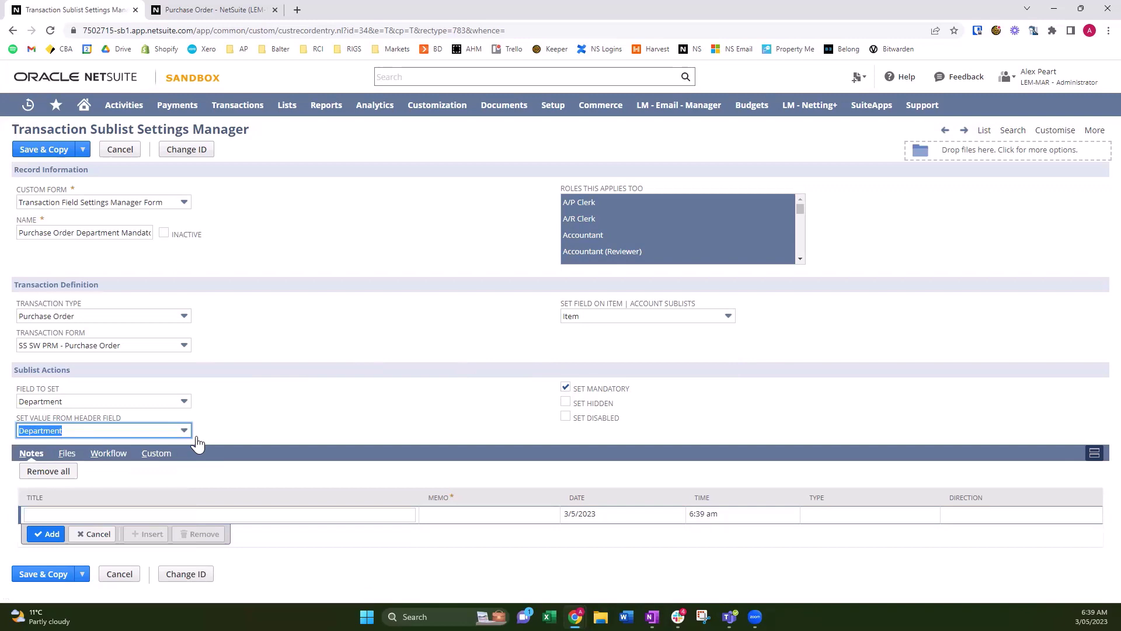
{"action": "mouse_move", "coordinate": [76, 150]}
{"action": "left_click", "coordinate": [33, 169]}
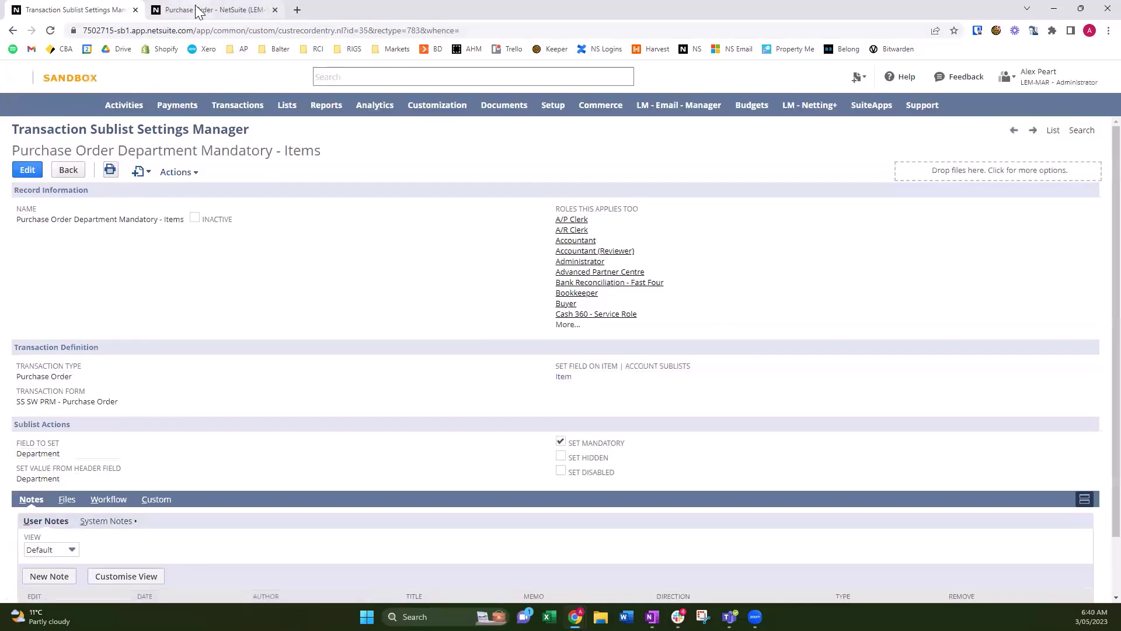
On the new purchase order, set vendor Blake Distributors and header department Sales.
{"action": "left_click", "coordinate": [198, 10]}
{"action": "scroll", "coordinate": [257, 258], "scroll_direction": "up", "scroll_amount": 2}
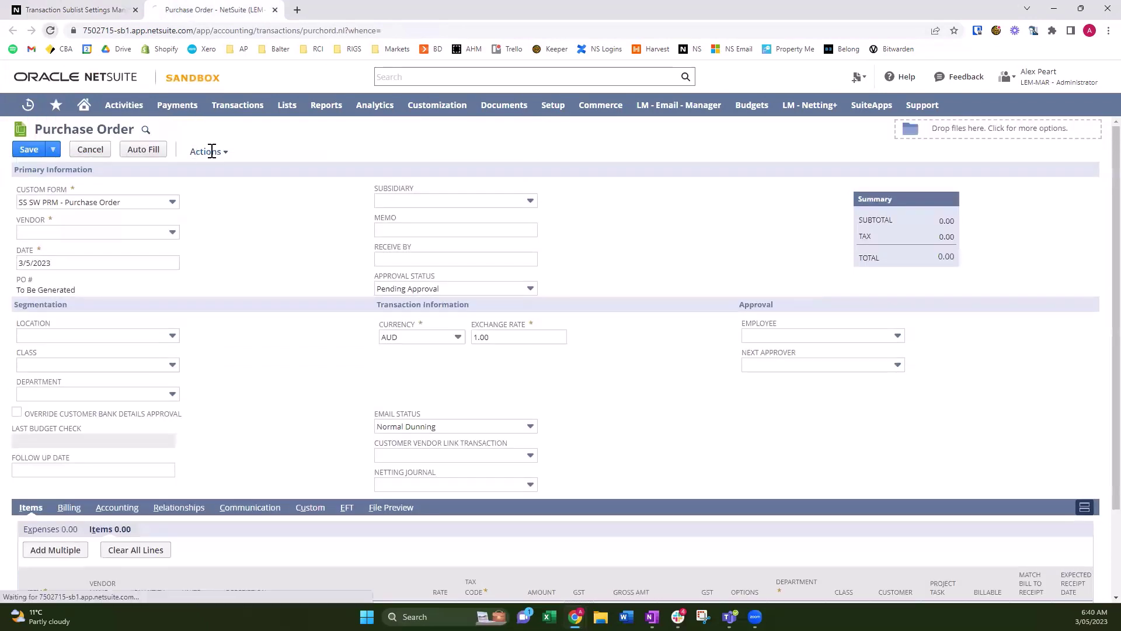
{"action": "left_click", "coordinate": [212, 151]}
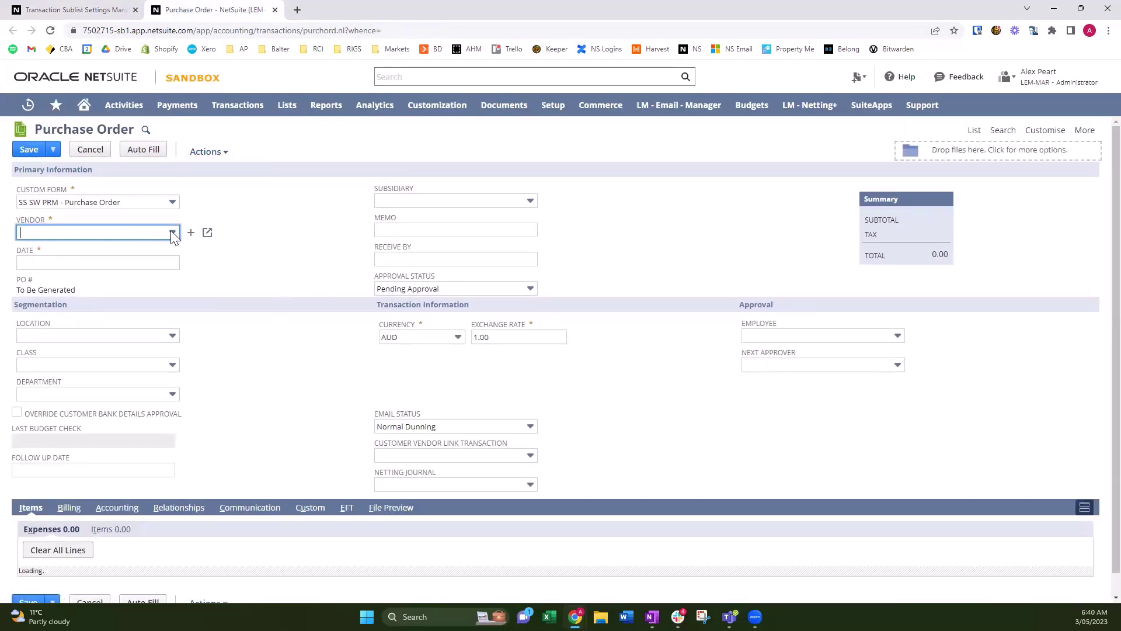
{"action": "left_click", "coordinate": [142, 232]}
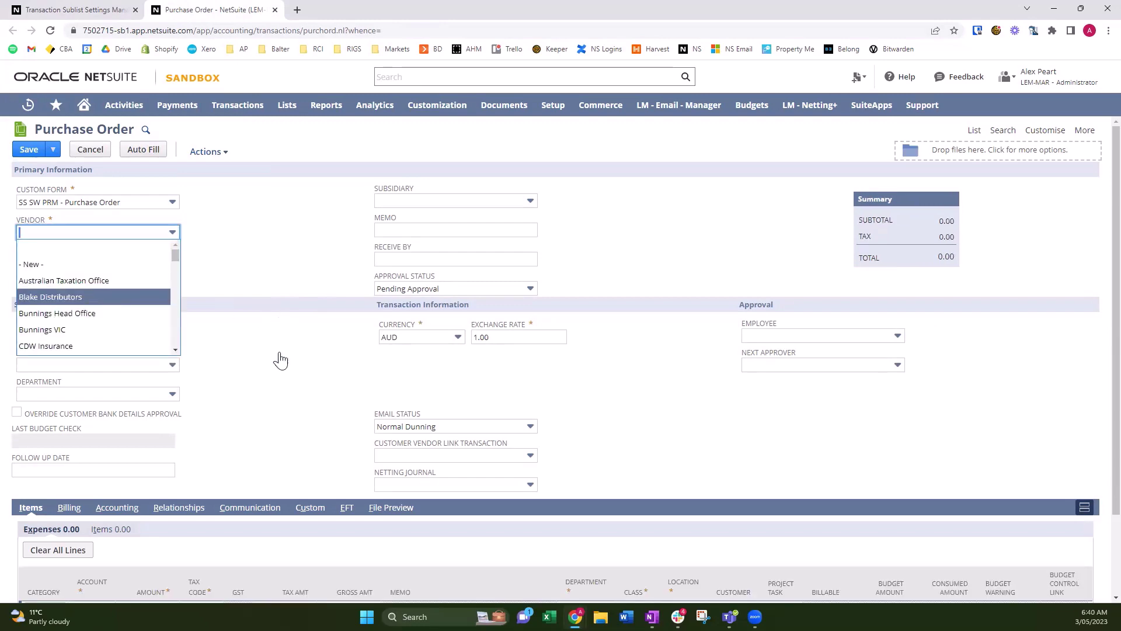
{"action": "key", "text": "Return"}
{"action": "left_click", "coordinate": [68, 394]}
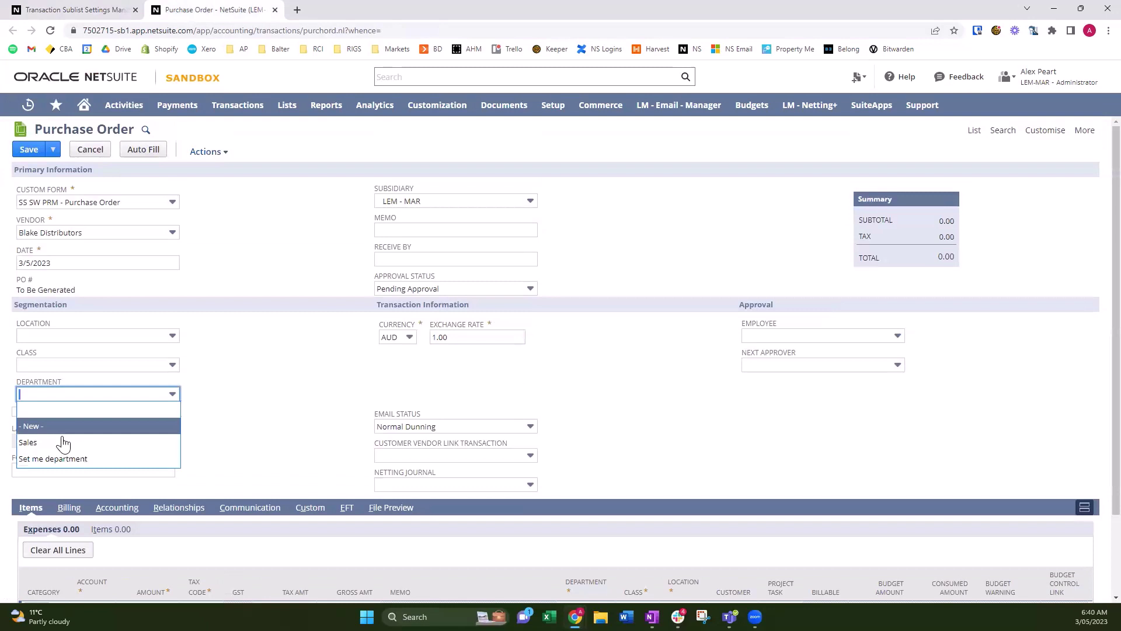
{"action": "left_click", "coordinate": [63, 442]}
Add a FAM_Dell Laptop item line, keeping its department as Sales.
{"action": "scroll", "coordinate": [313, 368], "scroll_direction": "down", "scroll_amount": 2}
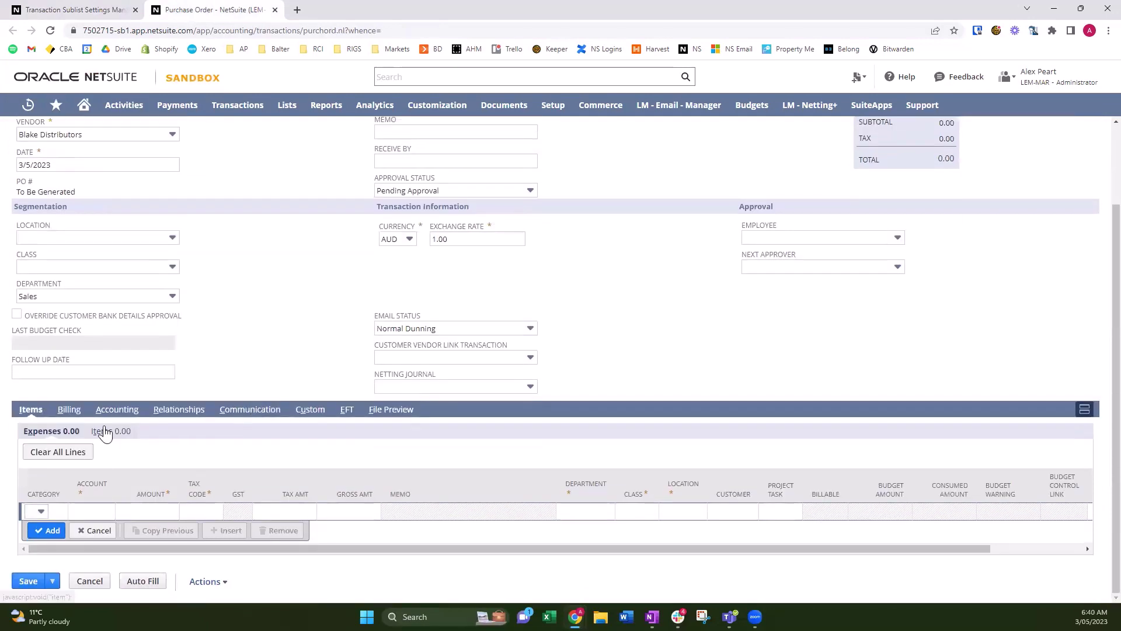
{"action": "left_click", "coordinate": [105, 433]}
{"action": "left_click", "coordinate": [51, 512]}
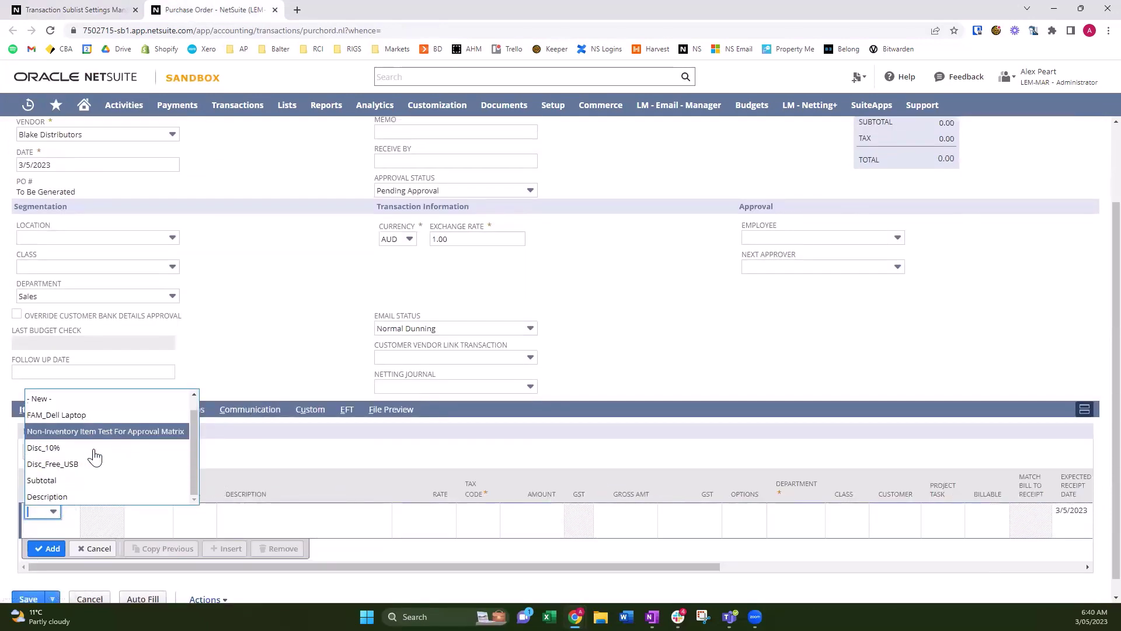
{"action": "left_click", "coordinate": [90, 415]}
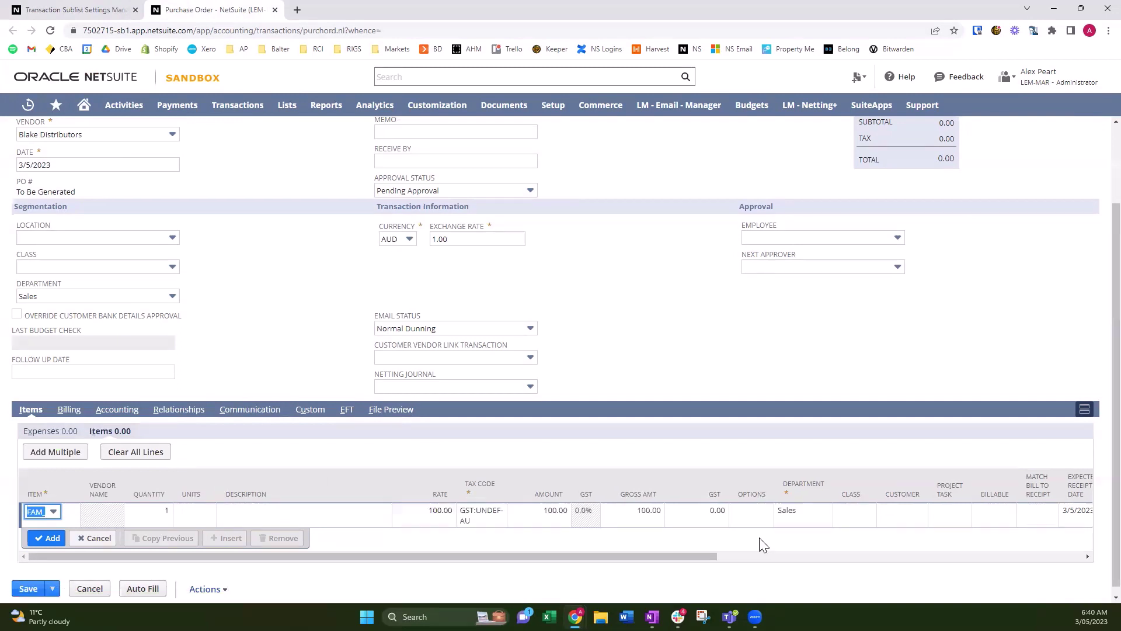
{"action": "scroll", "coordinate": [117, 286], "scroll_direction": "up", "scroll_amount": 1}
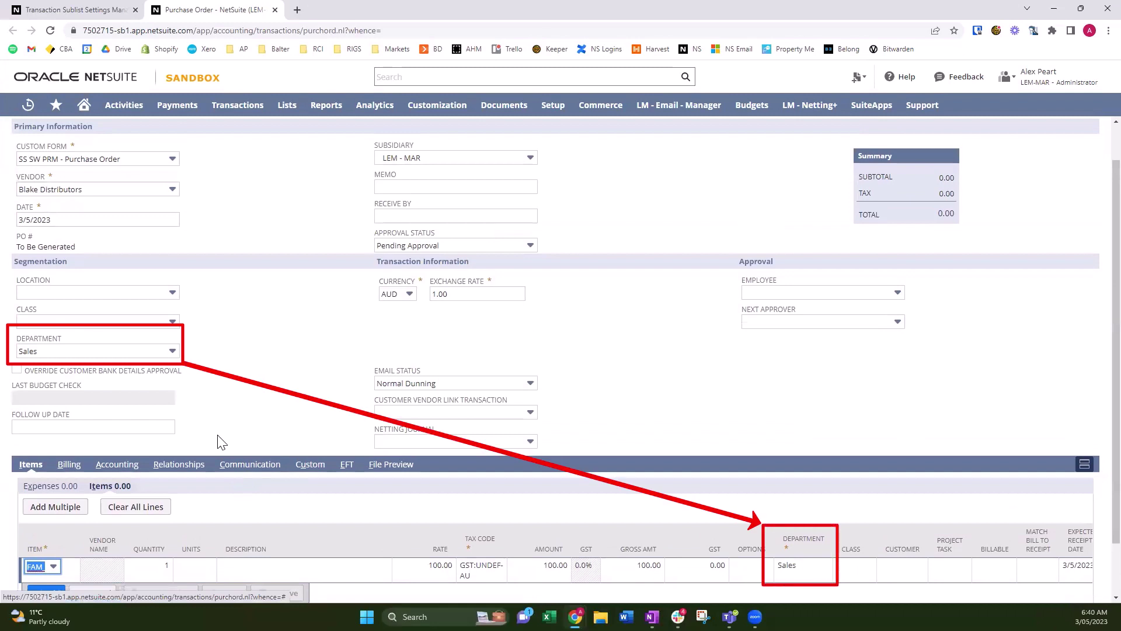
{"action": "scroll", "coordinate": [217, 442], "scroll_direction": "down", "scroll_amount": 1}
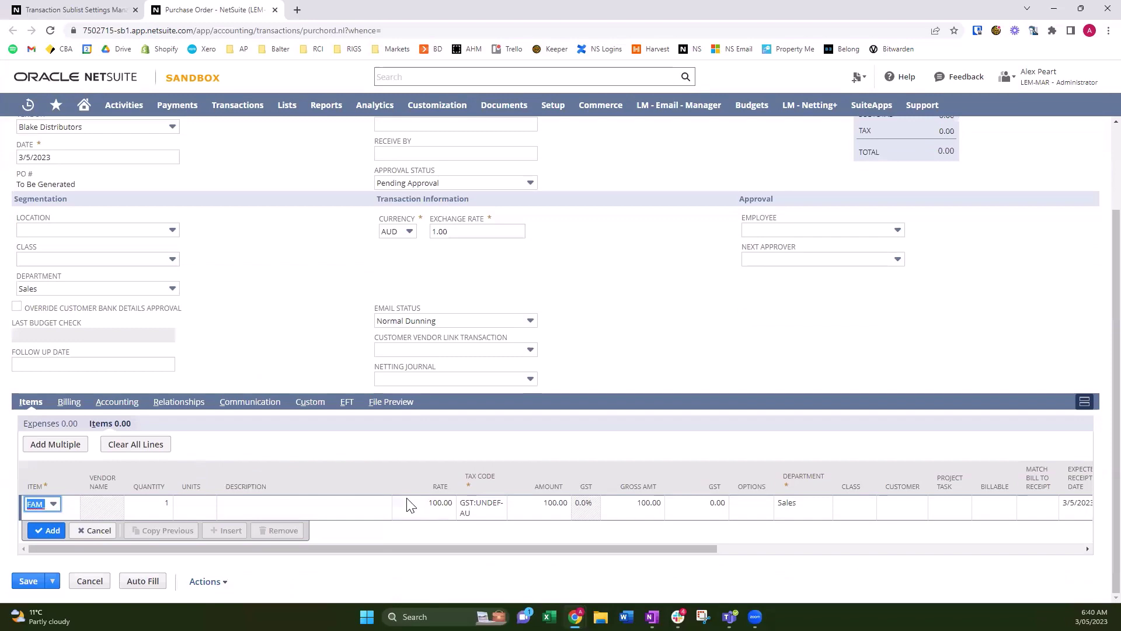
{"action": "left_click", "coordinate": [807, 507]}
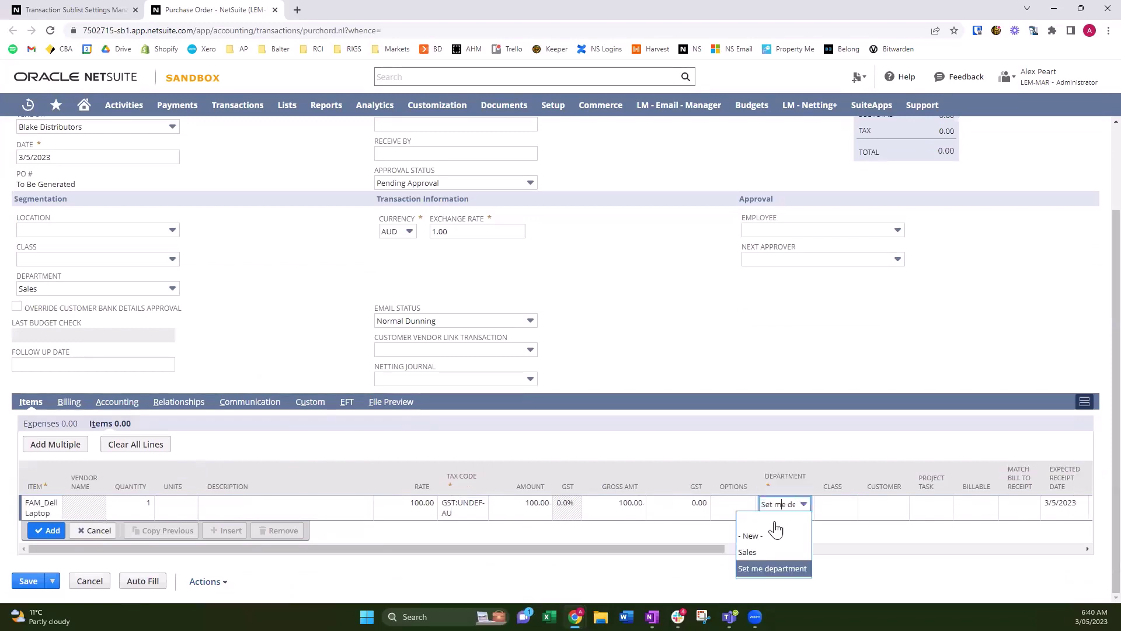
{"action": "left_click", "coordinate": [776, 527]}
{"action": "scroll", "coordinate": [234, 398], "scroll_direction": "up", "scroll_amount": 2}
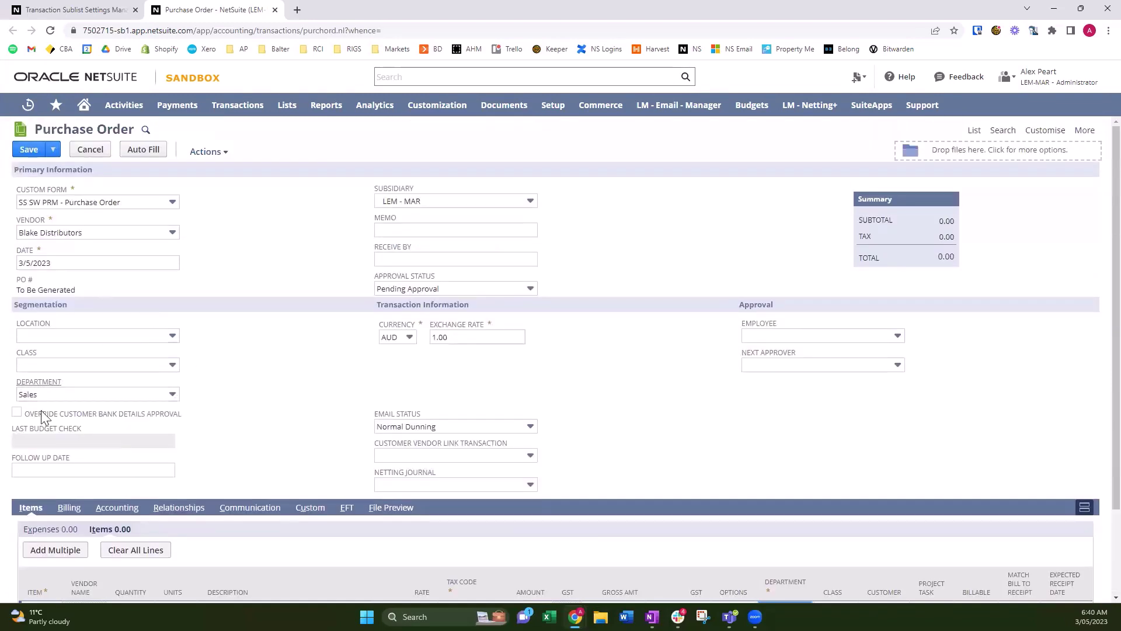
{"action": "scroll", "coordinate": [305, 343], "scroll_direction": "down", "scroll_amount": 2}
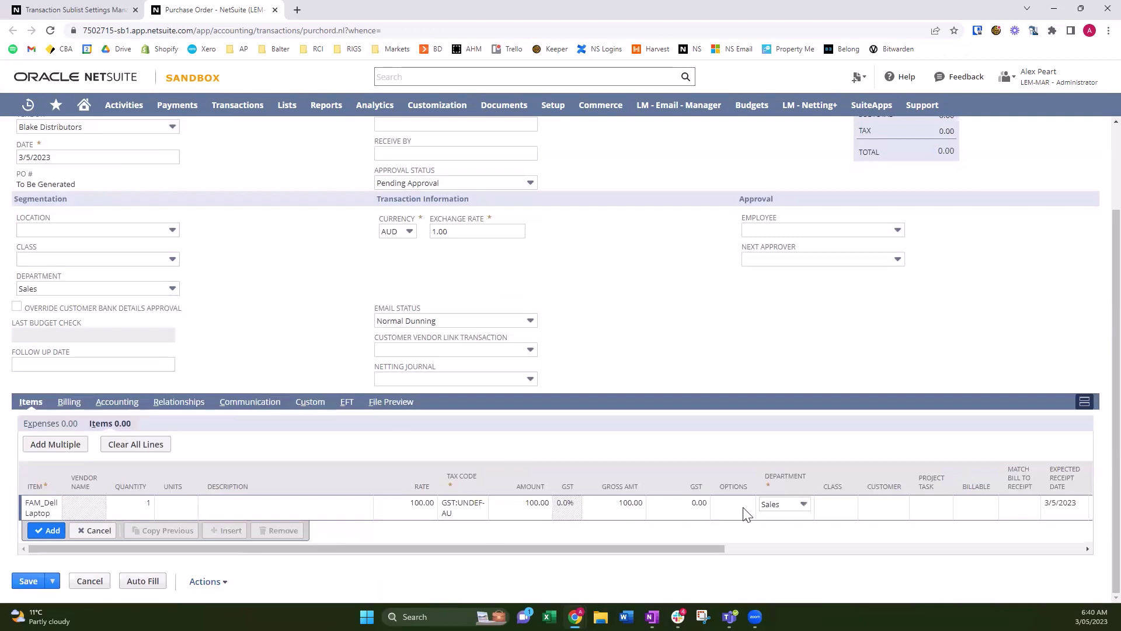
{"action": "left_click", "coordinate": [47, 530]}
Add a Non-Inventory Item Test For Approval Matrix line with rate 50.
{"action": "left_click", "coordinate": [55, 529]}
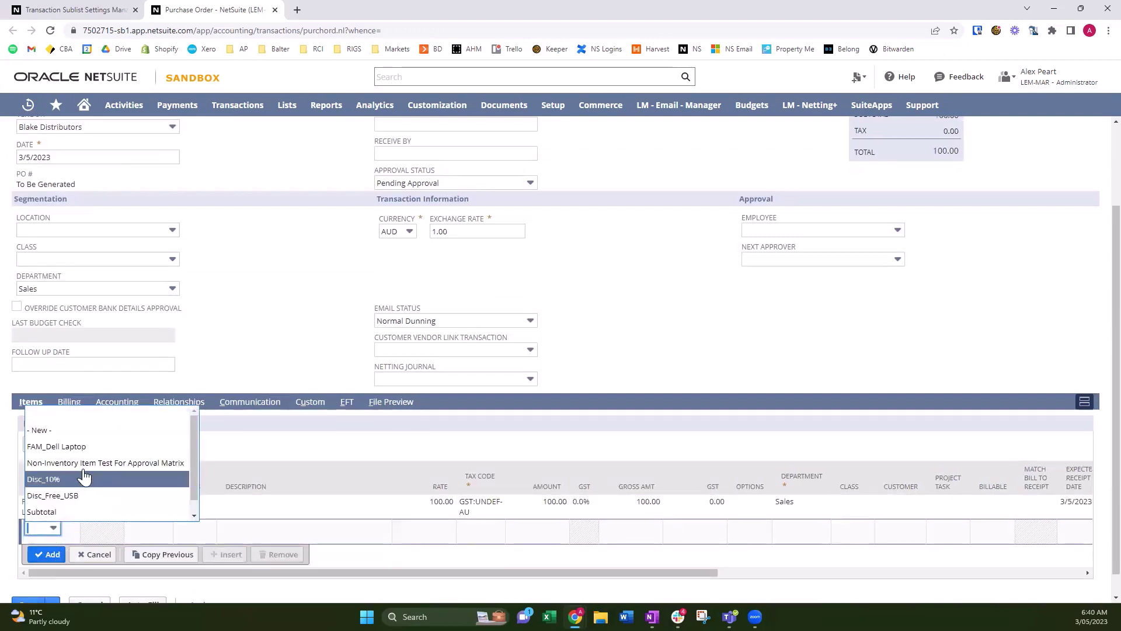
{"action": "left_click", "coordinate": [88, 462]}
{"action": "left_click", "coordinate": [51, 561]}
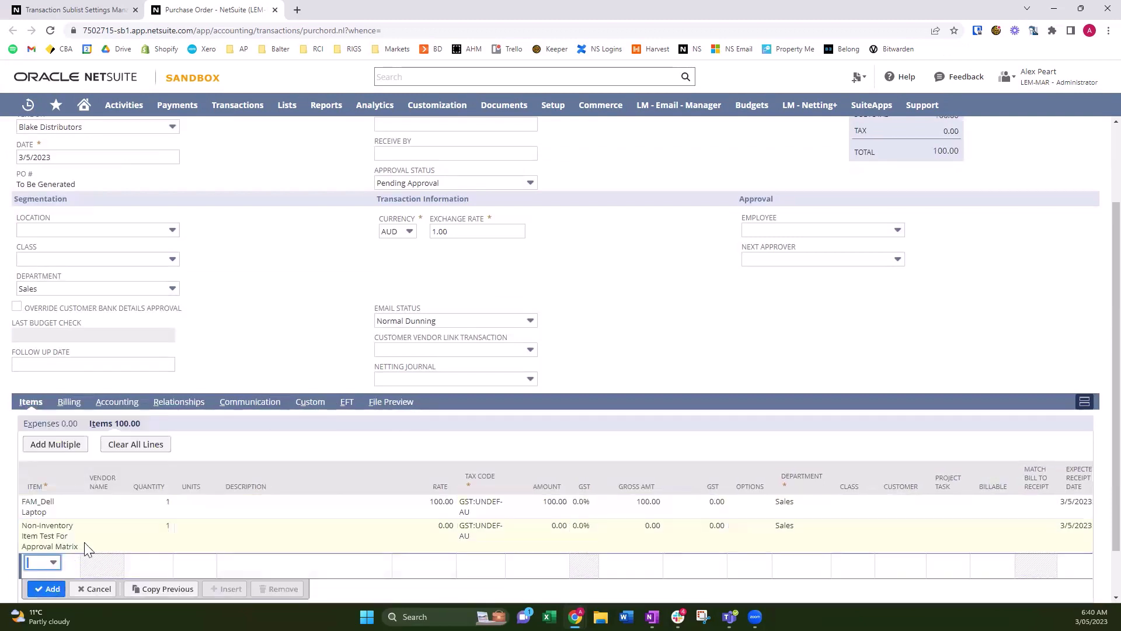
{"action": "left_click", "coordinate": [443, 534]}
{"action": "type", "text": "50"}
{"action": "scroll", "coordinate": [409, 534], "scroll_direction": "down", "scroll_amount": 2}
Save purchase order 12 at 150.00, then show the four-record Transaction Sublist Settings Manager List.
{"action": "left_click", "coordinate": [52, 514]}
{"action": "left_click", "coordinate": [28, 584]}
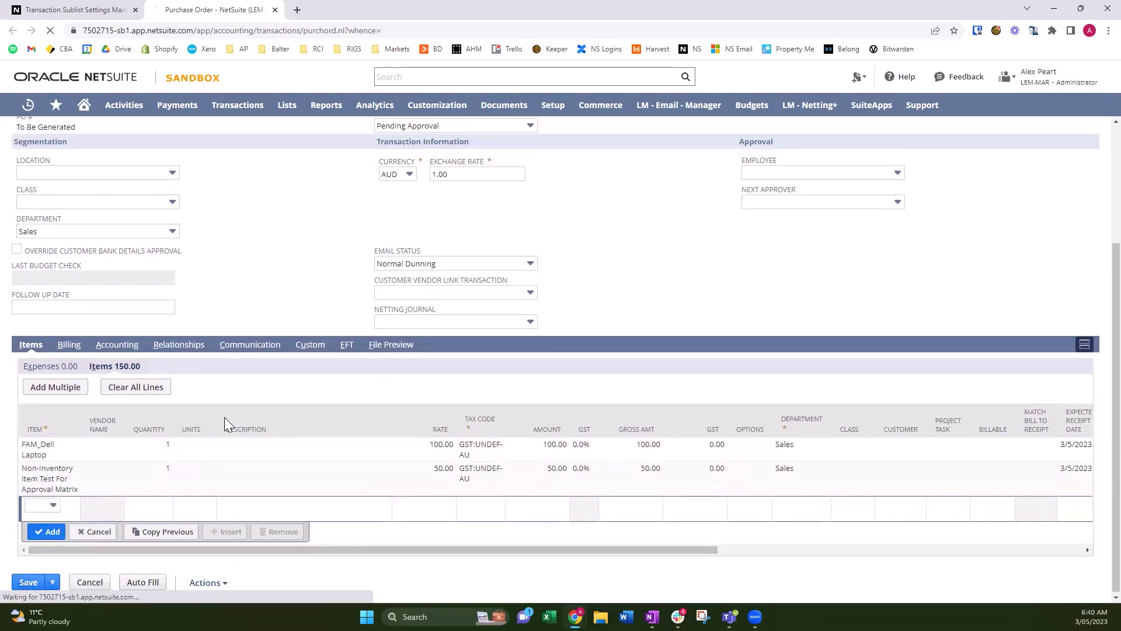
{"action": "scroll", "coordinate": [335, 377], "scroll_direction": "down", "scroll_amount": 3}
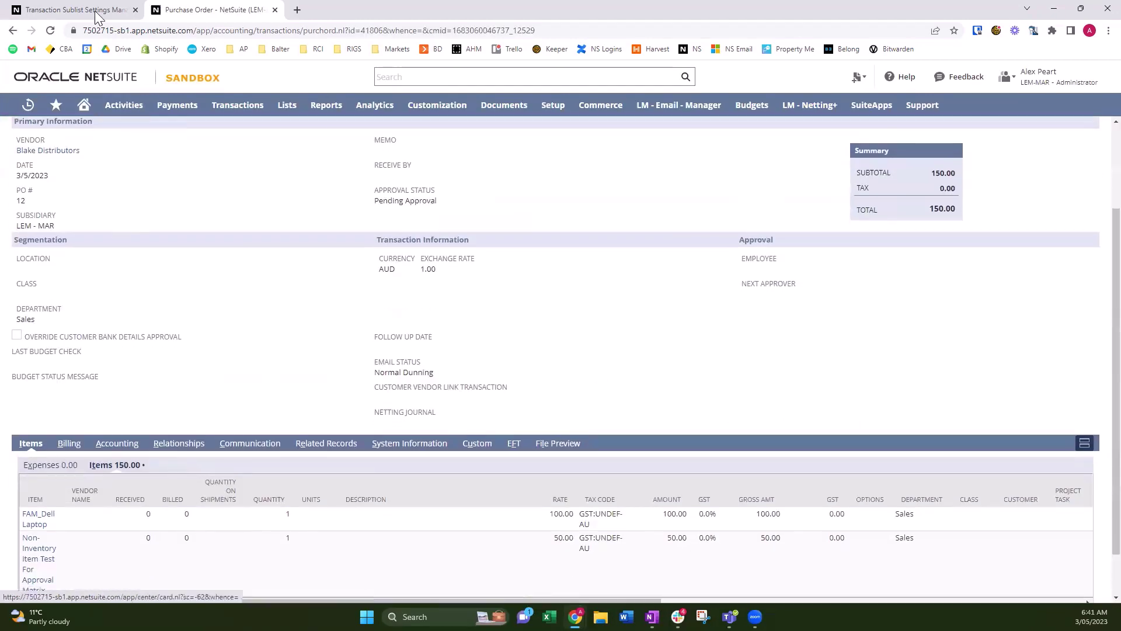
{"action": "left_click", "coordinate": [98, 12]}
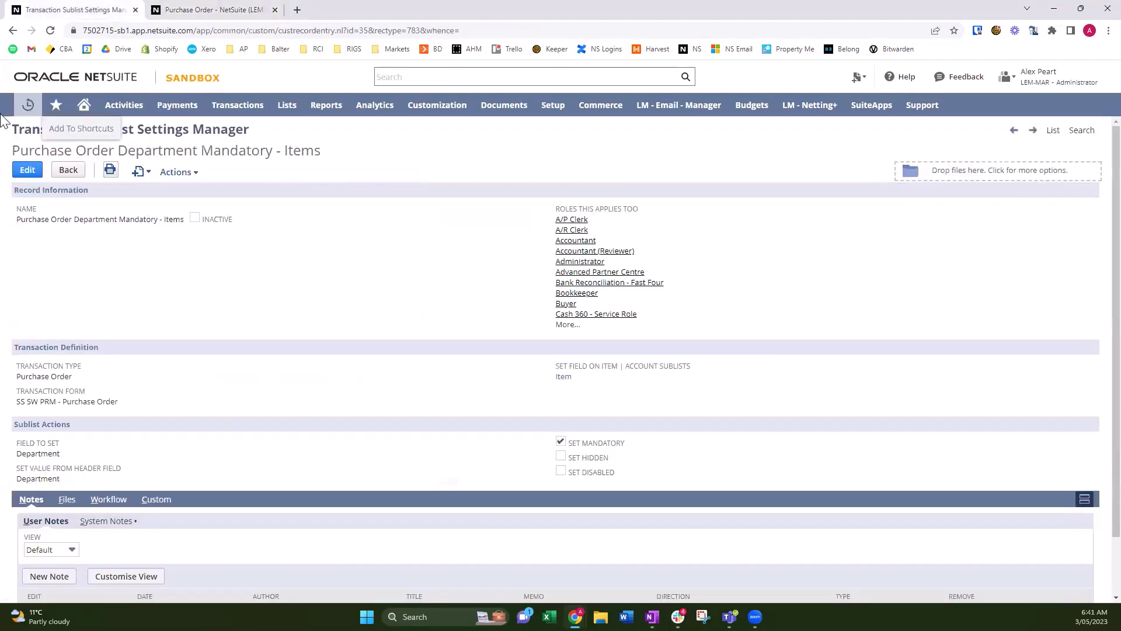
{"action": "left_click", "coordinate": [1053, 131]}
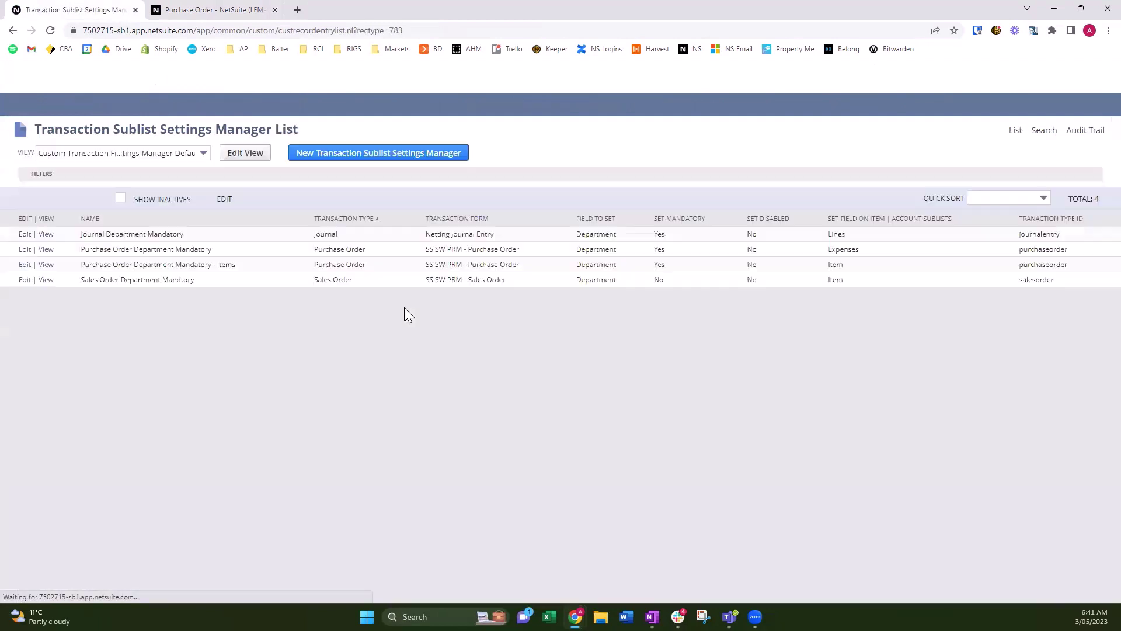